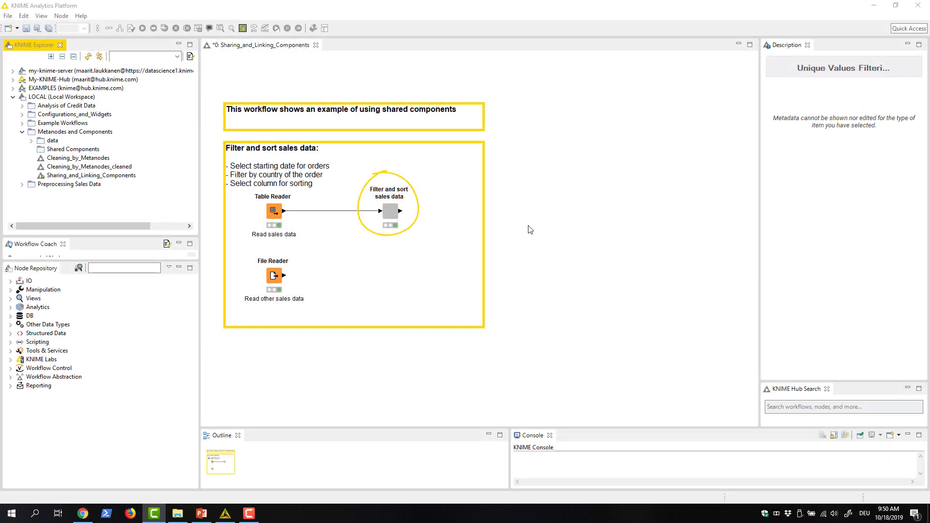
- Check the component's settings unchanged, then copy, paste and delete a duplicate of it
{"action": "double_click", "coordinate": [390, 213]}
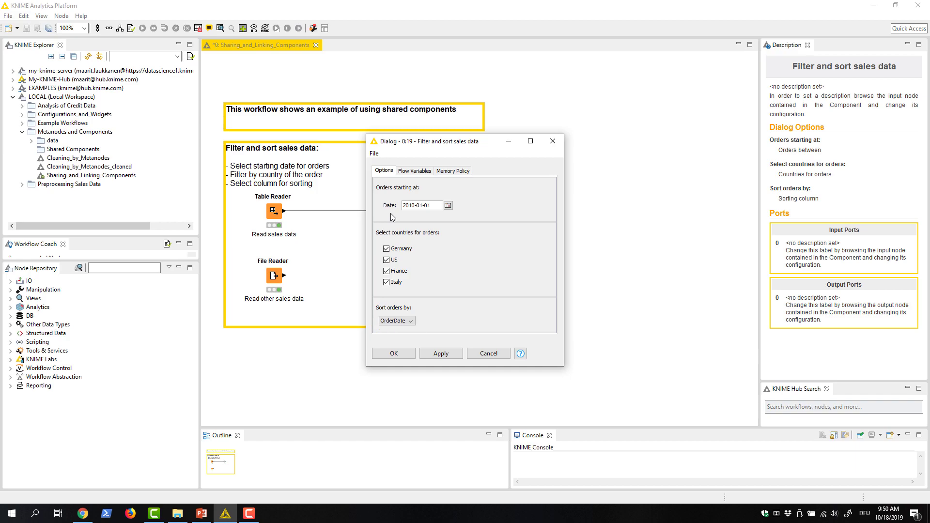
{"action": "key", "text": "Escape"}
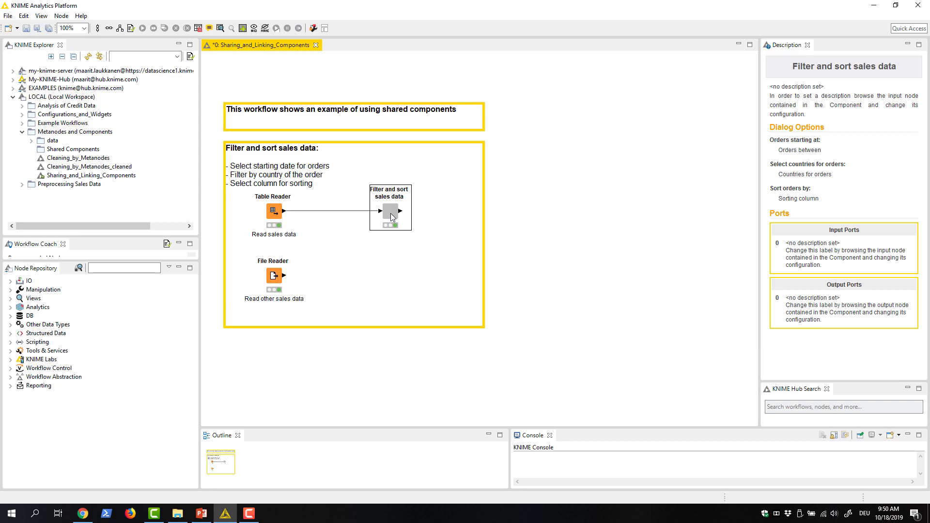
{"action": "right_click", "coordinate": [393, 216]}
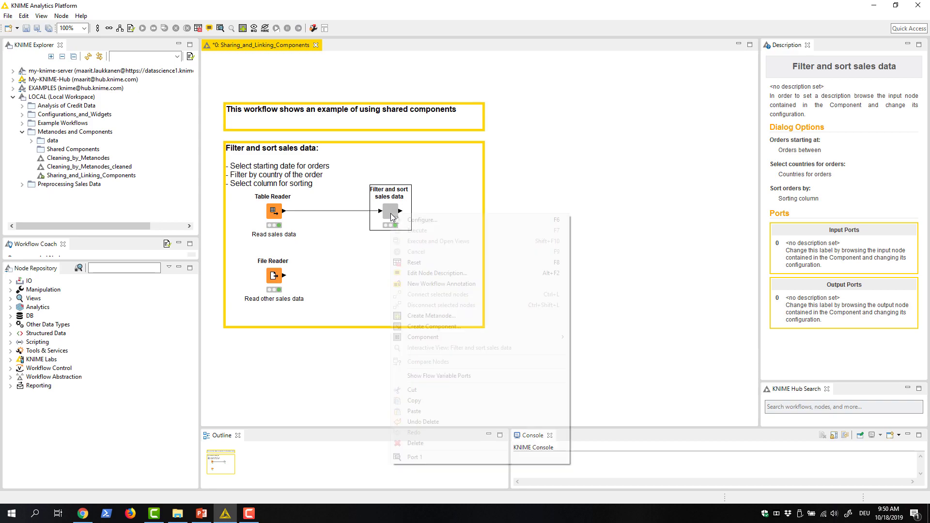
{"action": "left_click", "coordinate": [414, 401]}
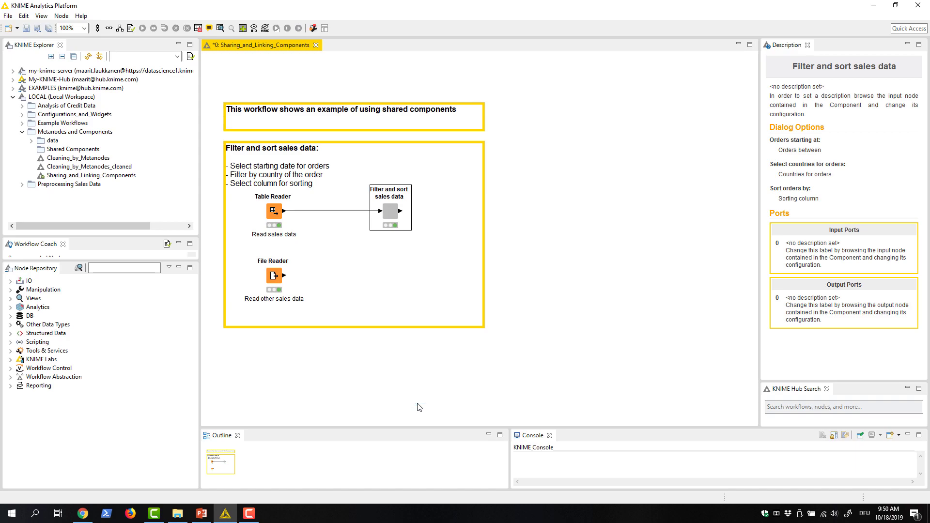
{"action": "right_click", "coordinate": [407, 298]}
{"action": "left_click", "coordinate": [433, 460]}
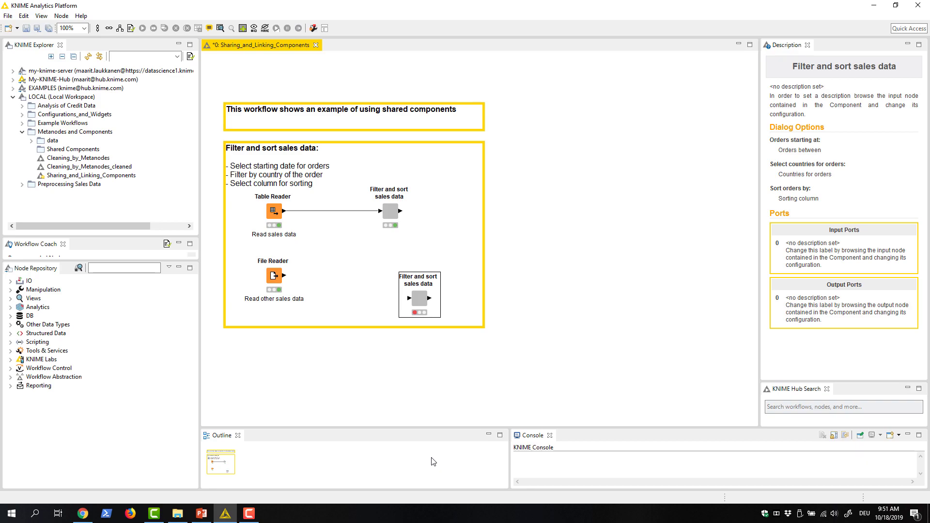
{"action": "key", "text": "Delete"}
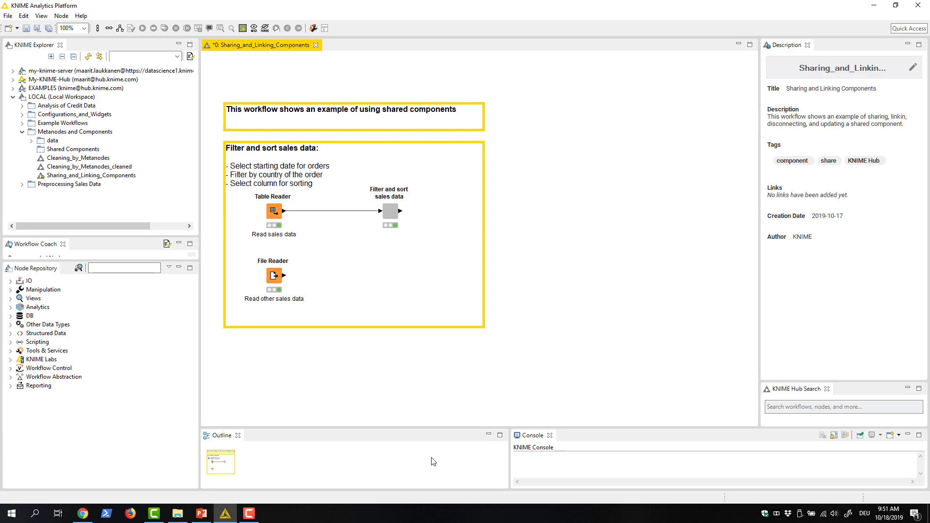
- Share 'Filter and sort sales data' to LOCAL > Metanodes and Components > Shared Components
{"action": "right_click", "coordinate": [391, 213]}
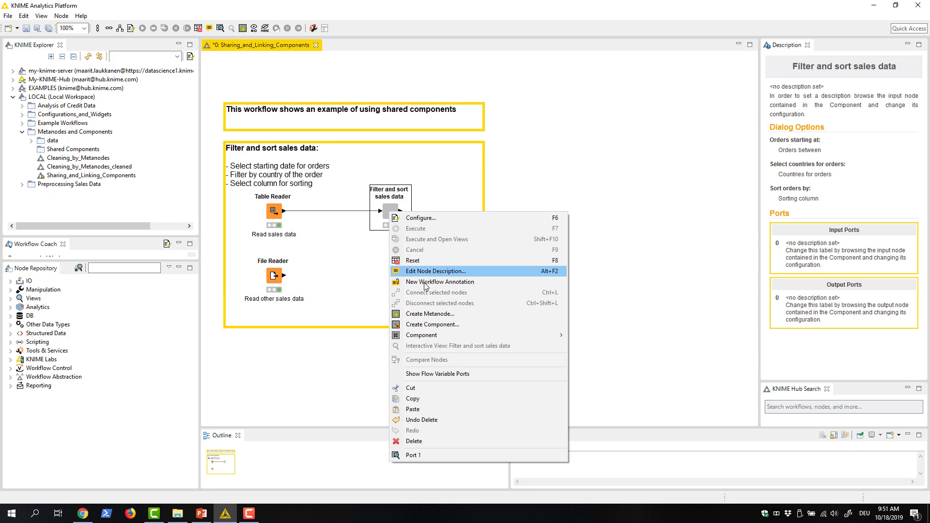
{"action": "mouse_move", "coordinate": [450, 335]}
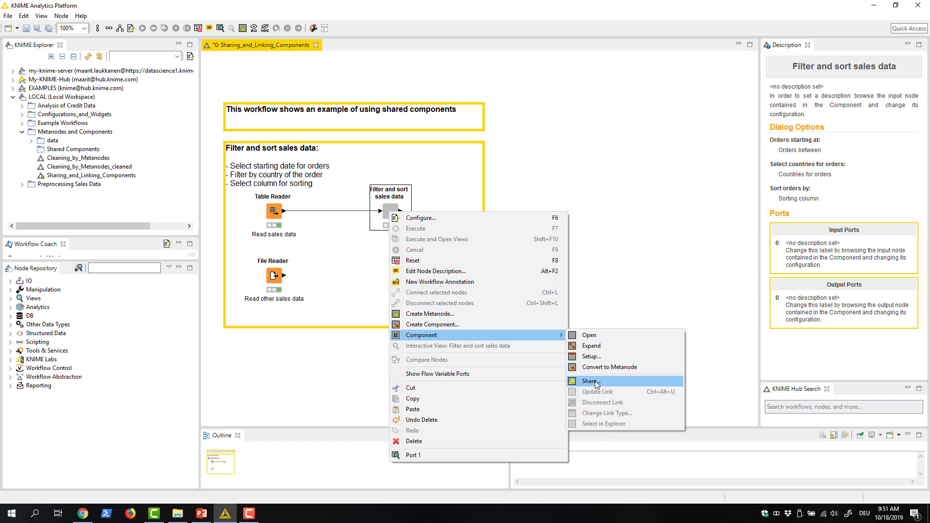
{"action": "left_click", "coordinate": [594, 381]}
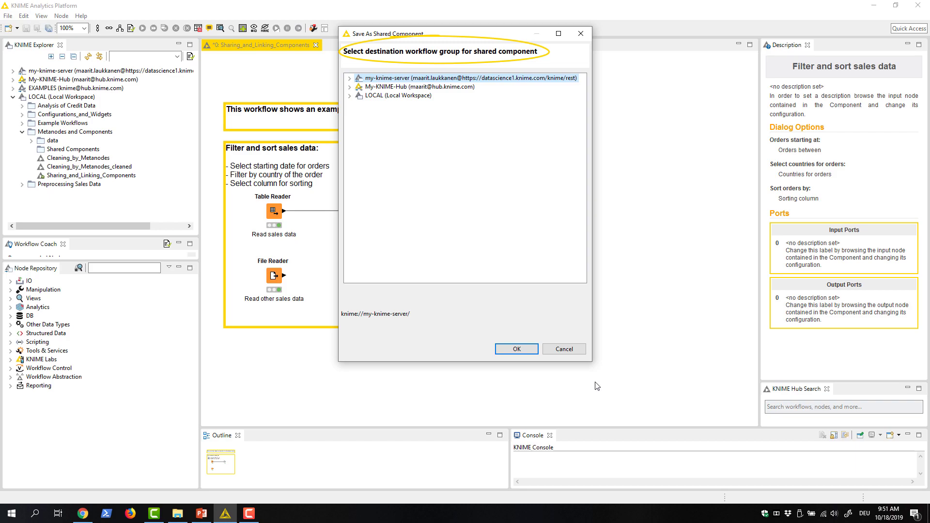
{"action": "left_click", "coordinate": [350, 95]}
{"action": "left_click", "coordinate": [359, 131]}
{"action": "left_click", "coordinate": [399, 149]}
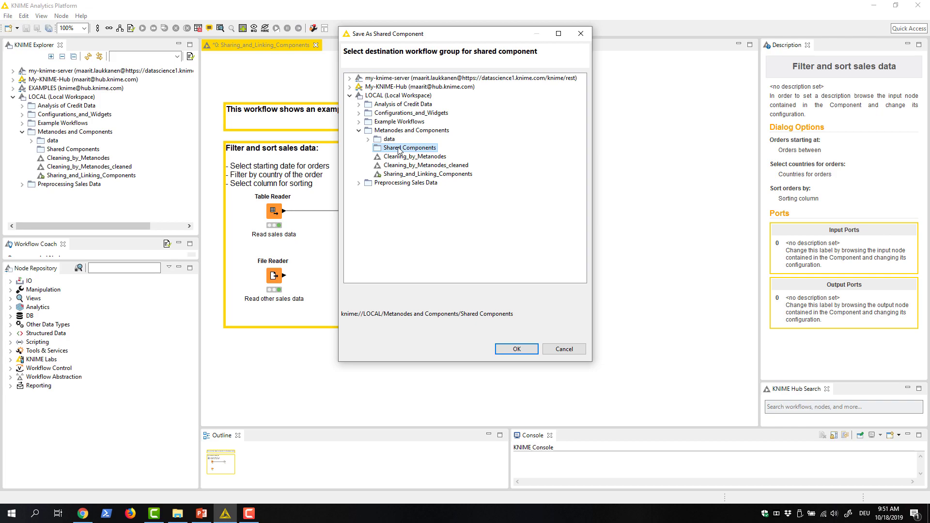
{"action": "left_click", "coordinate": [507, 348]}
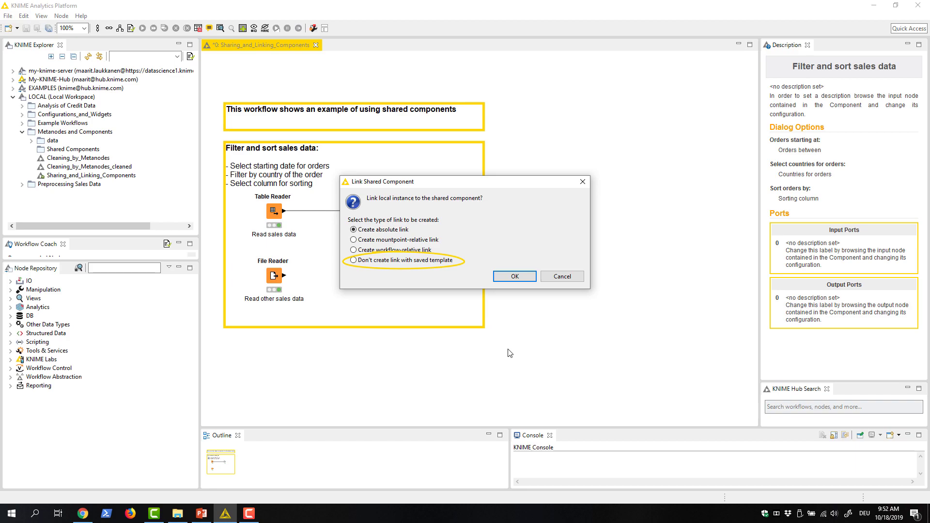
- Accept the absolute link, then add a second linked instance fed by File Reader's output
{"action": "left_click", "coordinate": [507, 279]}
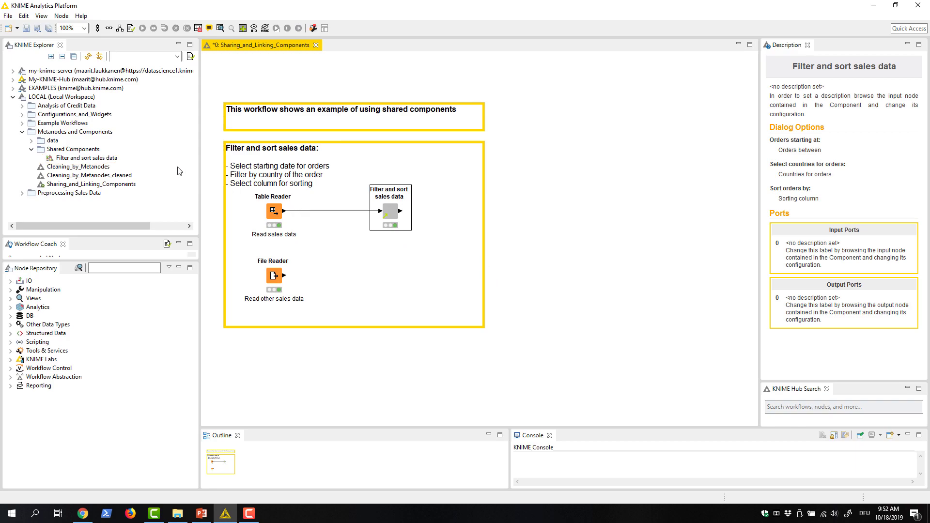
{"action": "mouse_move", "coordinate": [97, 158]}
{"action": "left_mouse_down"}
{"action": "mouse_move", "coordinate": [192, 173]}
{"action": "mouse_move", "coordinate": [378, 275]}
{"action": "left_mouse_up"}
{"action": "left_click_drag", "start_coordinate": [284, 275], "coordinate": [372, 280]}
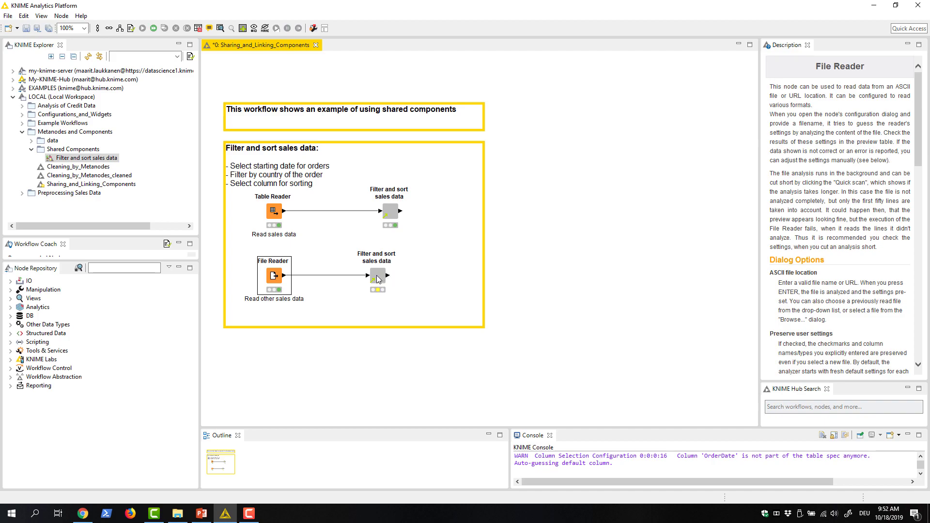
- Open the new component's Change Link Type prompt and cancel it unchanged
{"action": "right_click", "coordinate": [377, 278]}
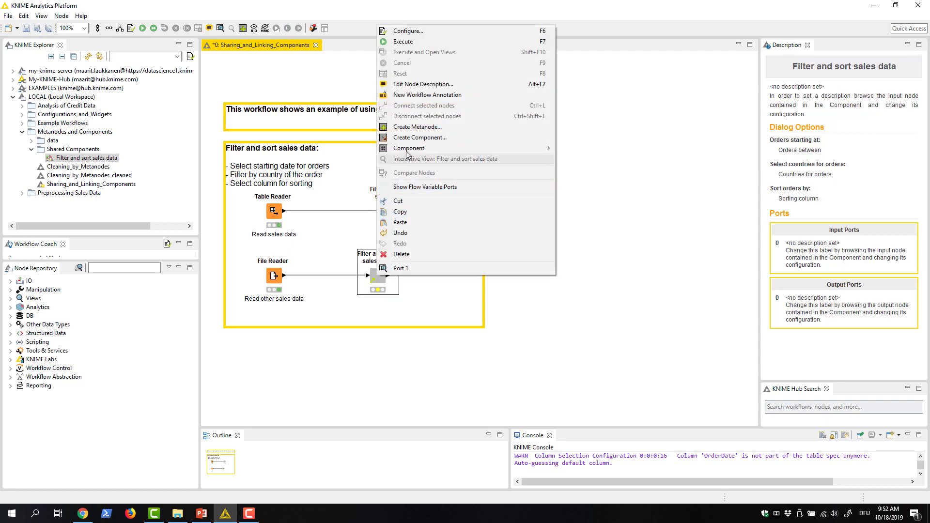
{"action": "mouse_move", "coordinate": [436, 148]}
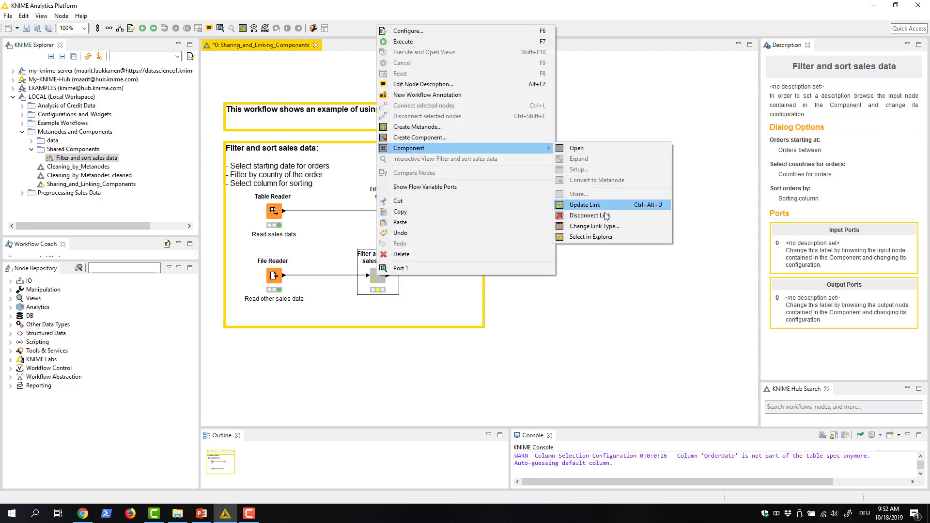
{"action": "left_click", "coordinate": [606, 226]}
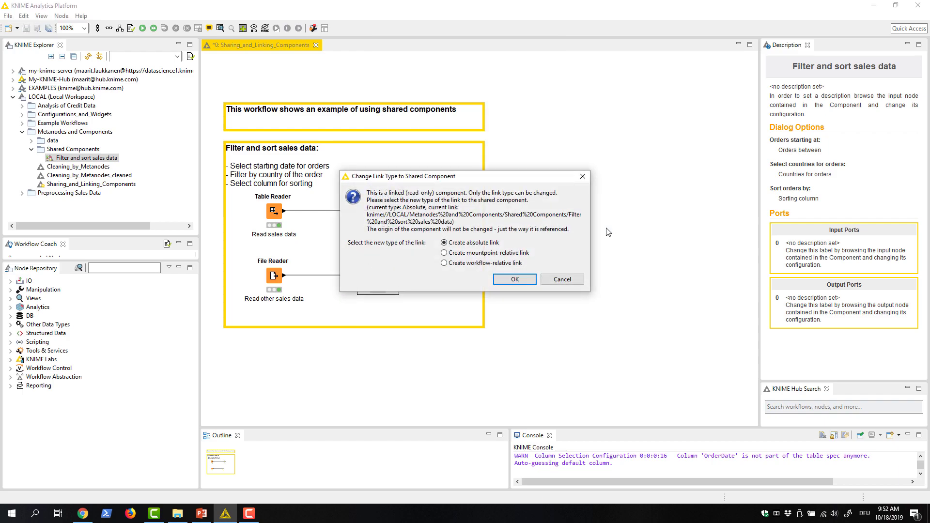
{"action": "key", "text": "Escape"}
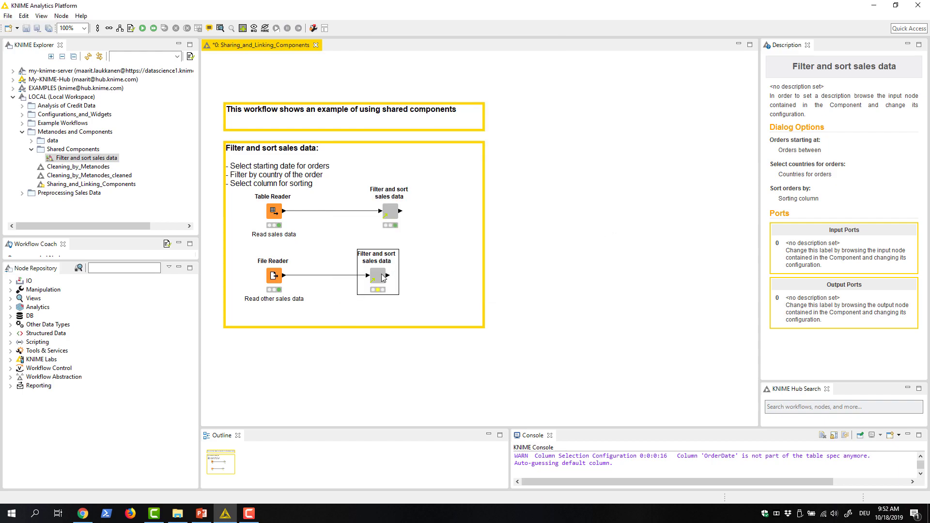
- Inspect the lower component's internal nodes, then disconnect its link to the shared source
{"action": "double_click", "coordinate": [381, 277], "text": "ctrl"}
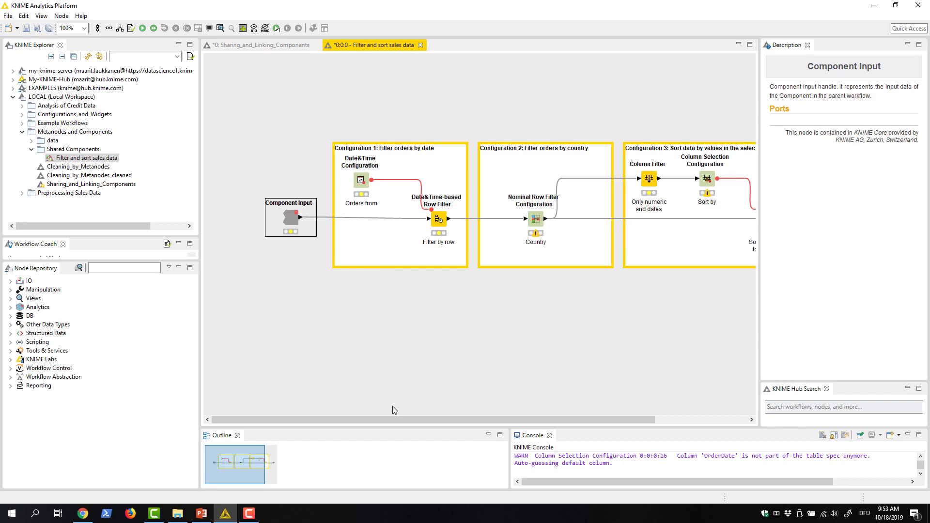
{"action": "left_click_drag", "start_coordinate": [394, 417], "coordinate": [448, 418]}
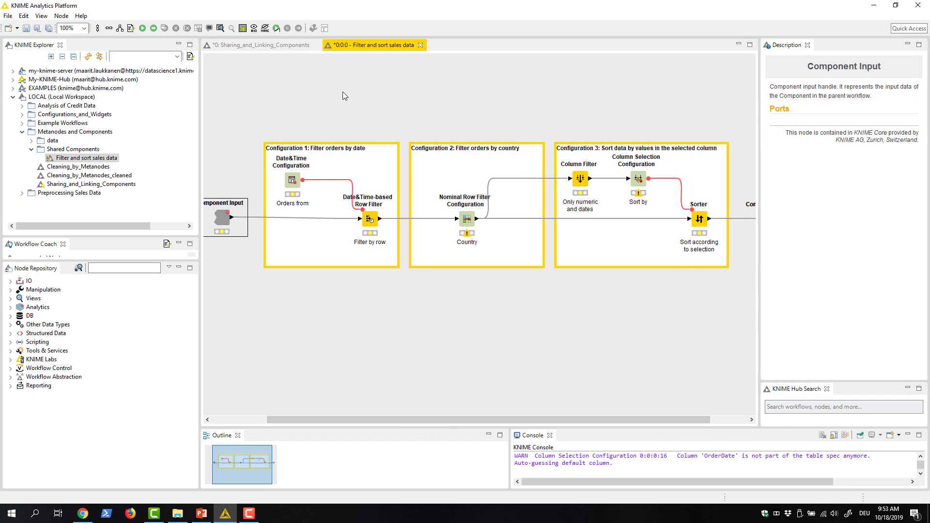
{"action": "left_click", "coordinate": [287, 47]}
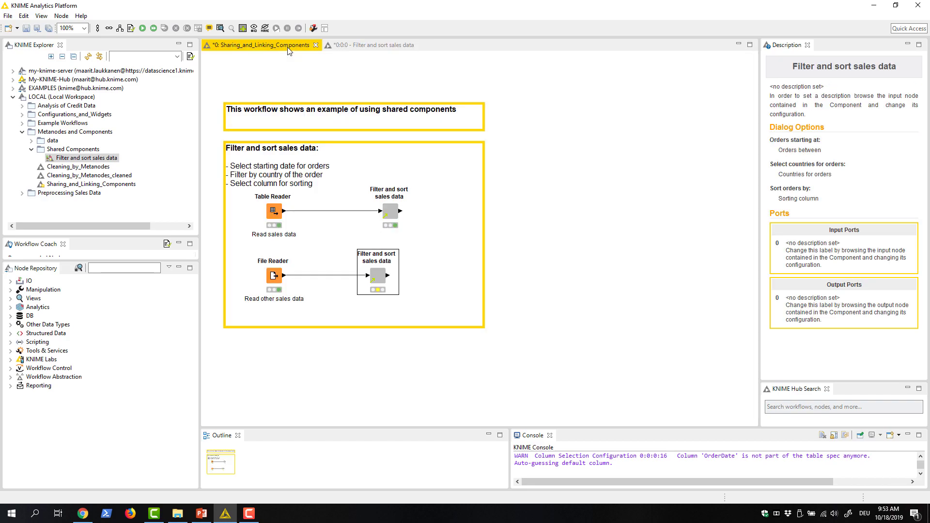
{"action": "right_click", "coordinate": [377, 277]}
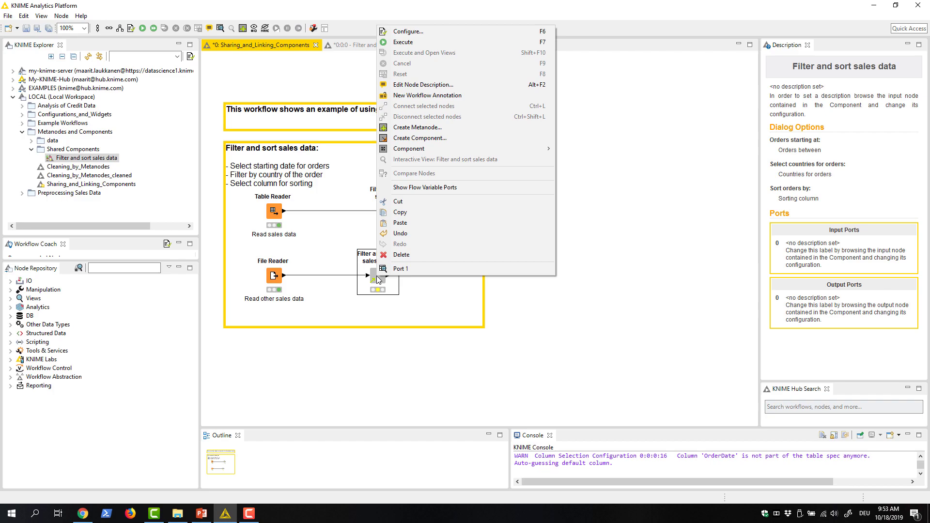
{"action": "mouse_move", "coordinate": [409, 148]}
{"action": "left_click", "coordinate": [584, 216]}
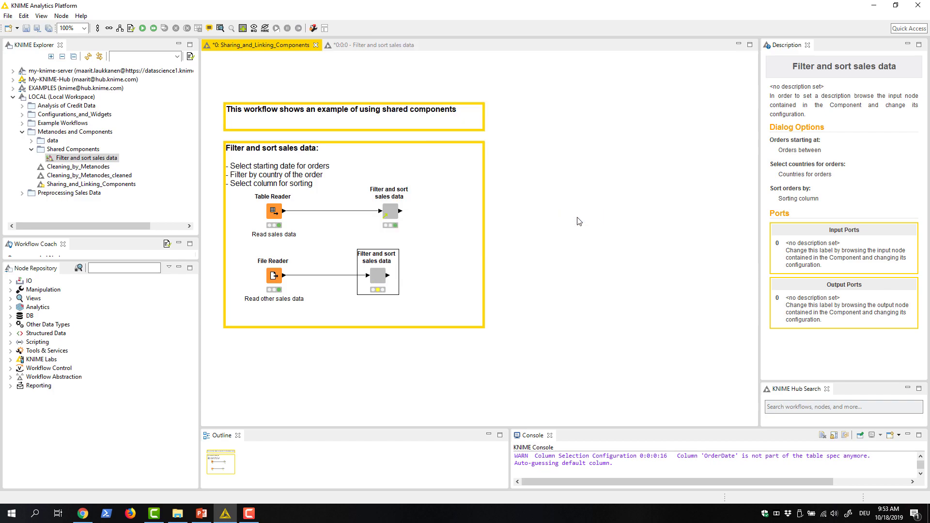
- Review the Sorter node's settings in its inner workflow and return to the main workflow
{"action": "left_click", "coordinate": [395, 45]}
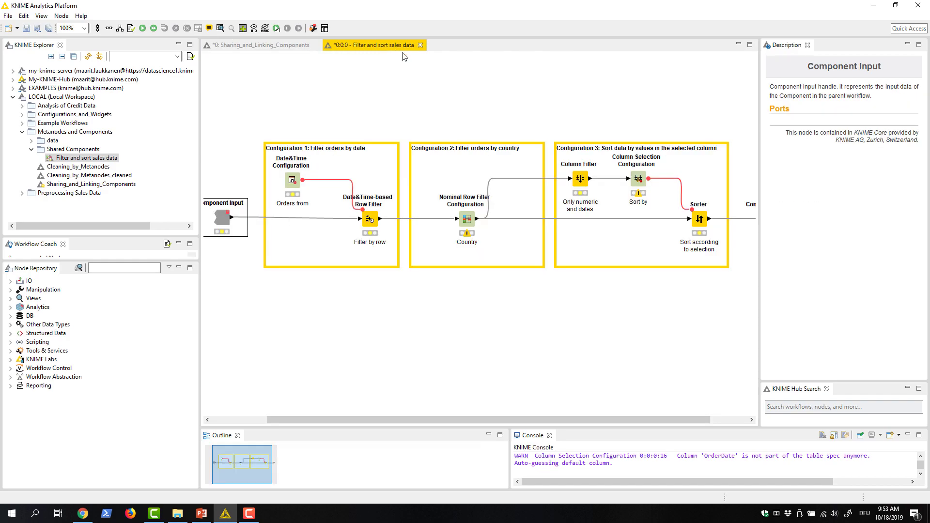
{"action": "double_click", "coordinate": [698, 222]}
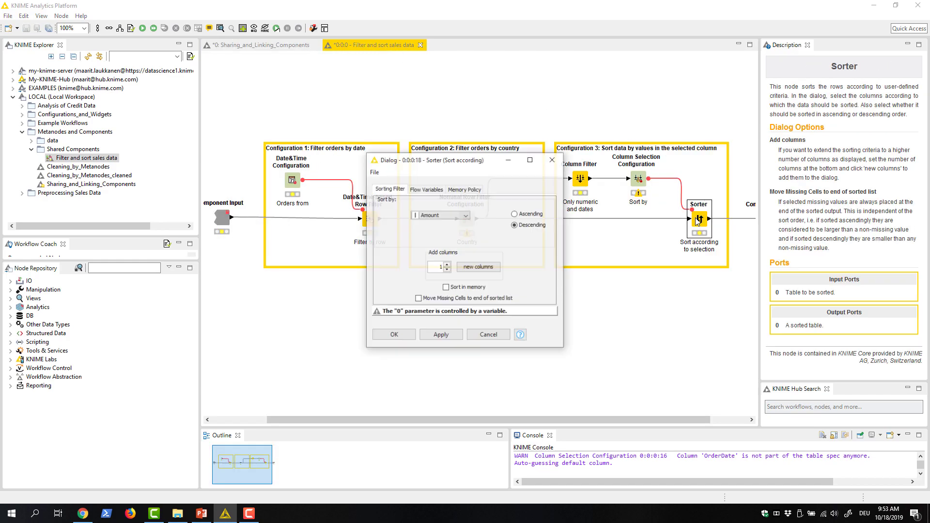
{"action": "left_click", "coordinate": [403, 335]}
{"action": "left_click", "coordinate": [268, 48]}
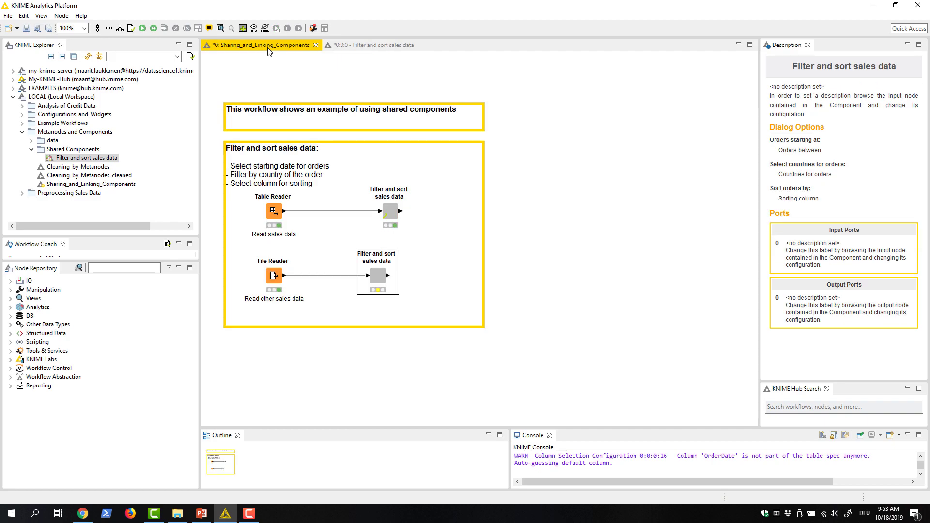
- Overwrite the Shared Components copy with the lower component, link to it, and locate it in Explorer
{"action": "right_click", "coordinate": [381, 277]}
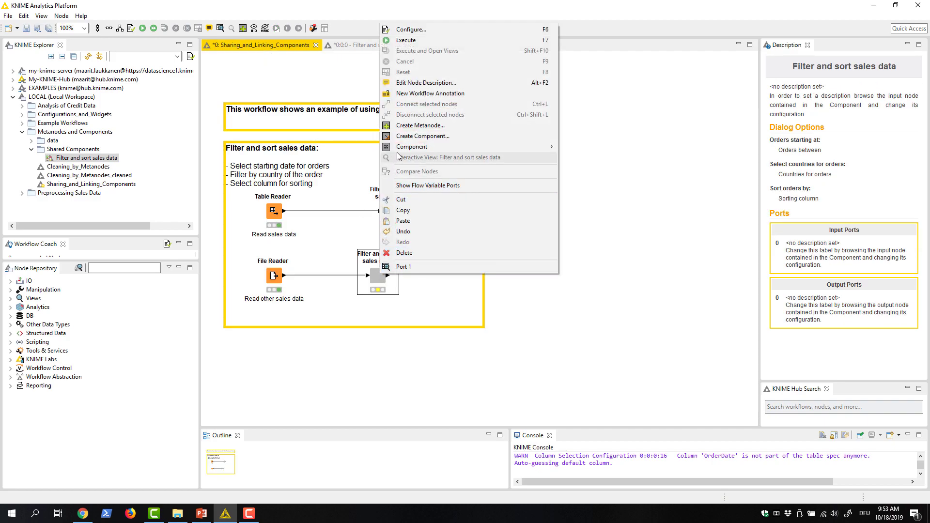
{"action": "mouse_move", "coordinate": [411, 147]}
{"action": "left_click", "coordinate": [595, 193]}
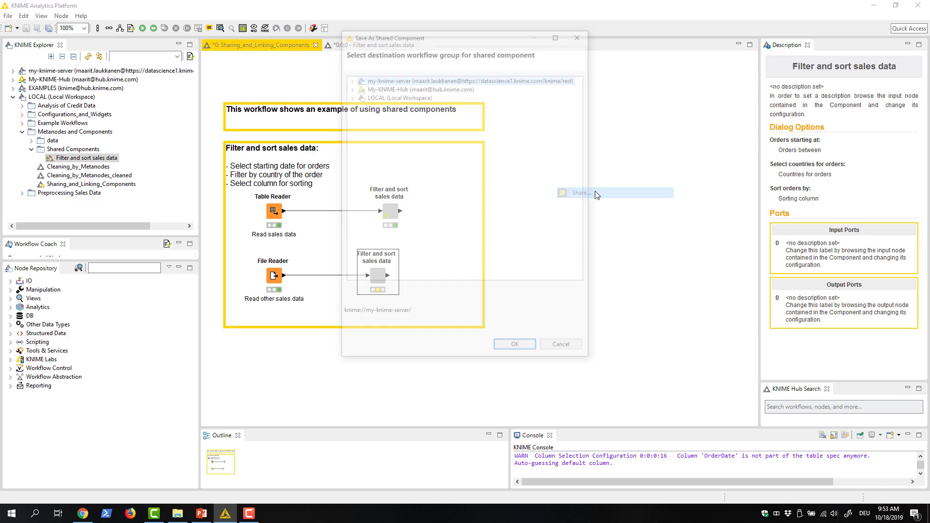
{"action": "left_click", "coordinate": [350, 96]}
{"action": "left_click", "coordinate": [359, 130]}
{"action": "left_click", "coordinate": [399, 148]}
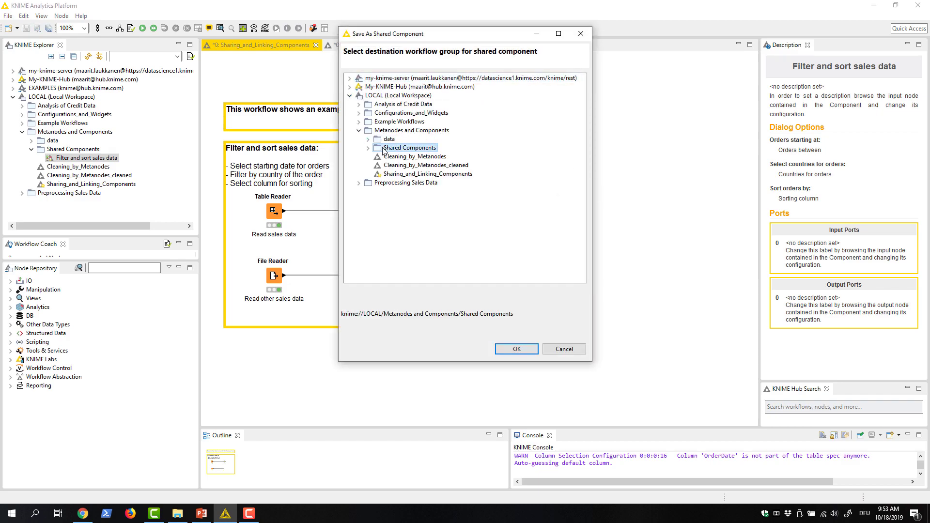
{"action": "left_click", "coordinate": [514, 348]}
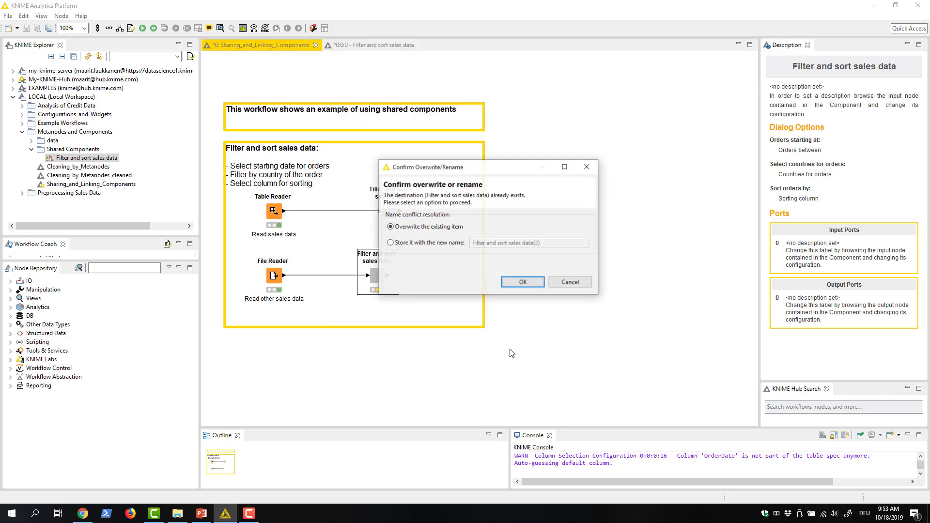
{"action": "left_click", "coordinate": [521, 284]}
{"action": "left_click", "coordinate": [516, 277]}
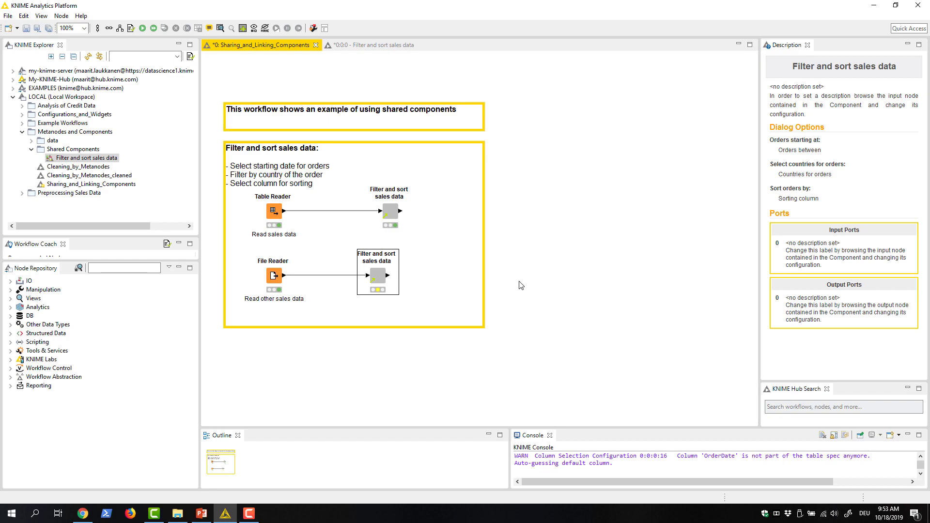
{"action": "right_click", "coordinate": [376, 276]}
{"action": "mouse_move", "coordinate": [407, 148]}
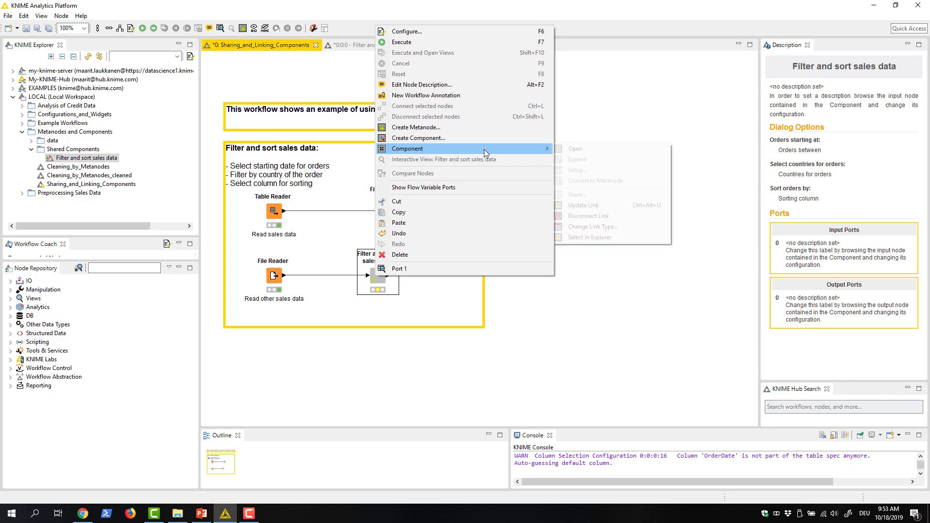
{"action": "left_click", "coordinate": [581, 237]}
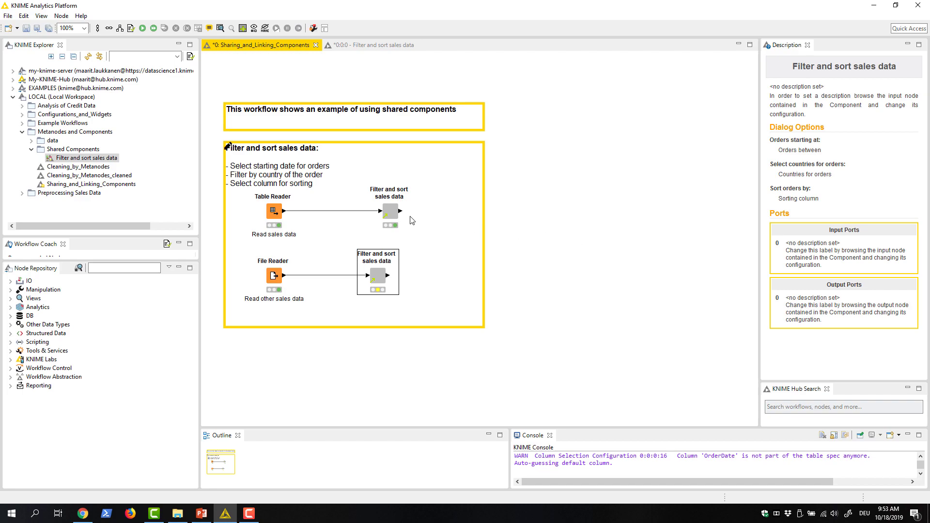
- Update the upper component's link to the new shared version, confirming the reset
{"action": "right_click", "coordinate": [389, 214]}
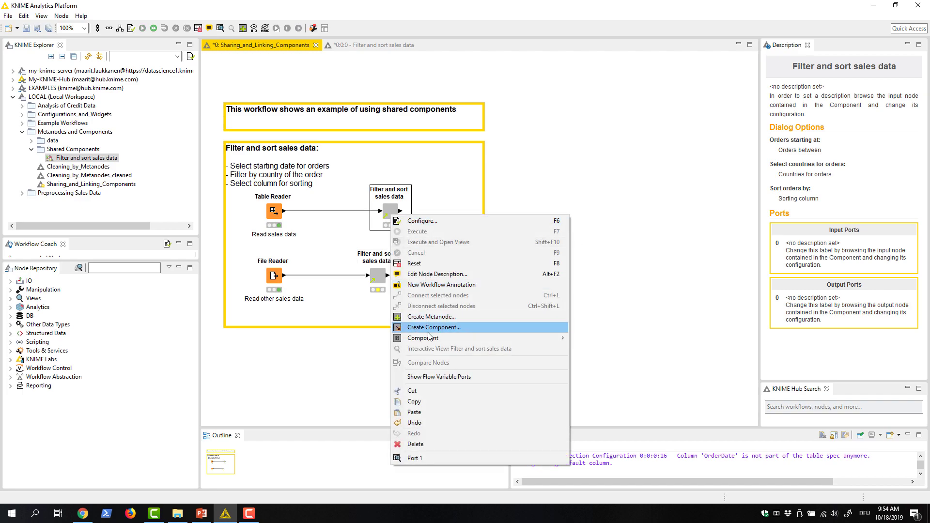
{"action": "mouse_move", "coordinate": [423, 338]}
{"action": "left_click", "coordinate": [599, 395]}
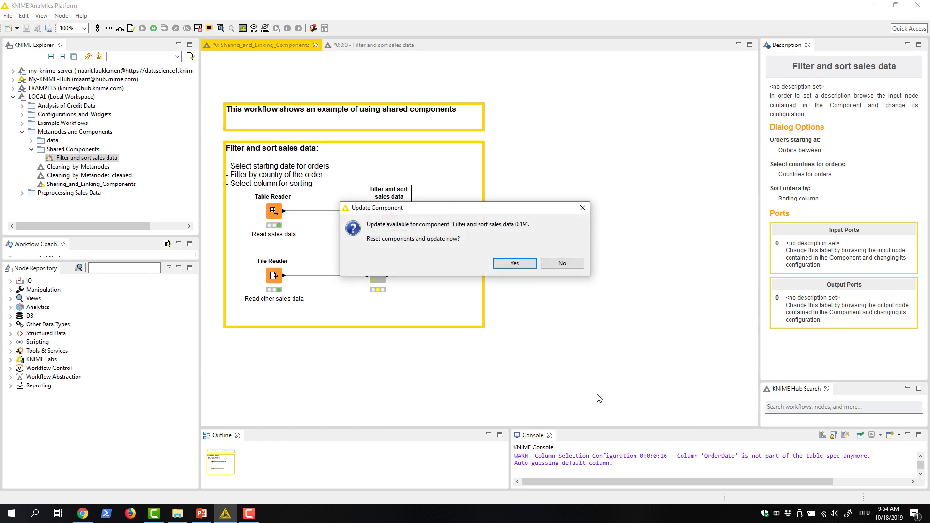
{"action": "left_click", "coordinate": [530, 268]}
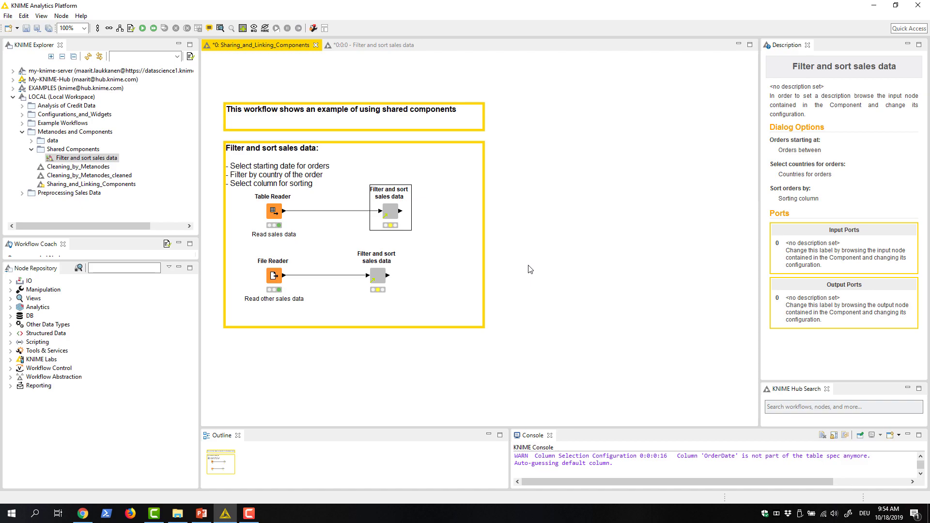
- Open the Unique Values Filtering component's page on KNIME Hub from My-KNIME-Hub
{"action": "left_click", "coordinate": [13, 79]}
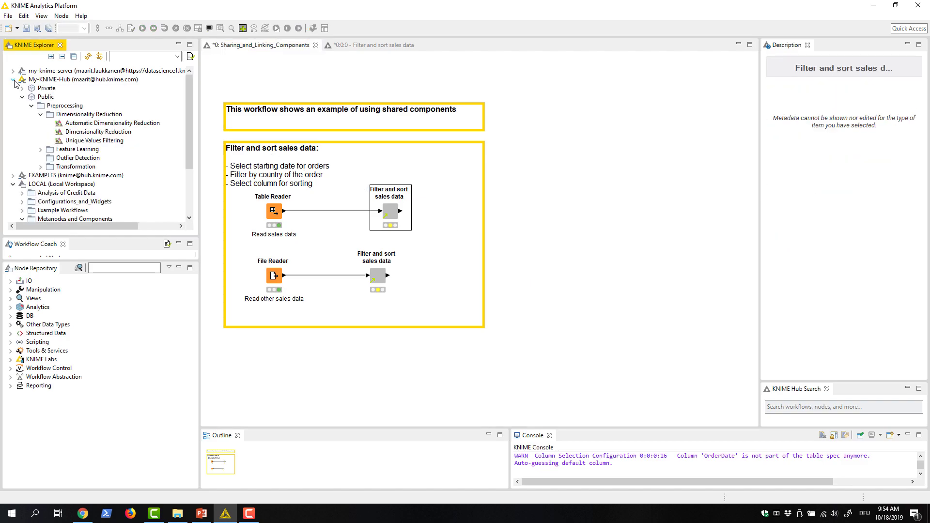
{"action": "left_click", "coordinate": [76, 141]}
{"action": "right_click", "coordinate": [76, 142]}
{"action": "mouse_move", "coordinate": [100, 146]}
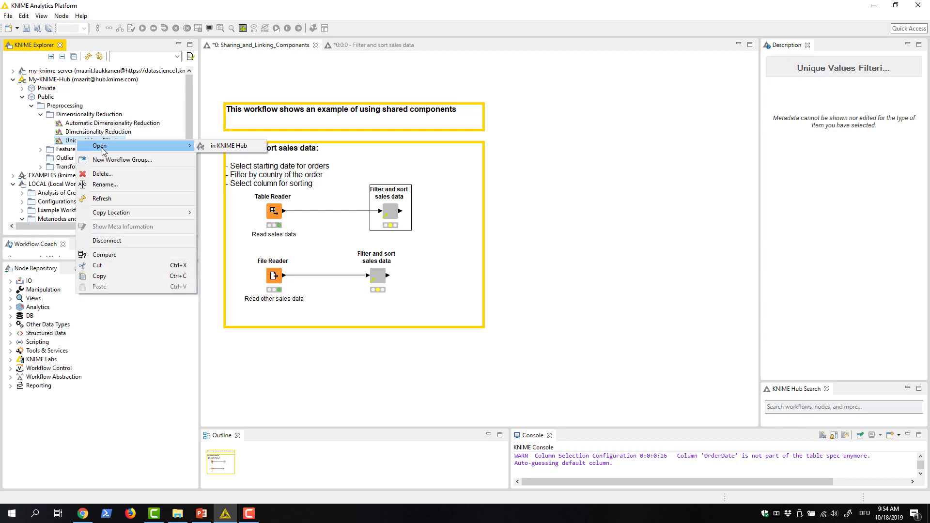
{"action": "left_click", "coordinate": [211, 148]}
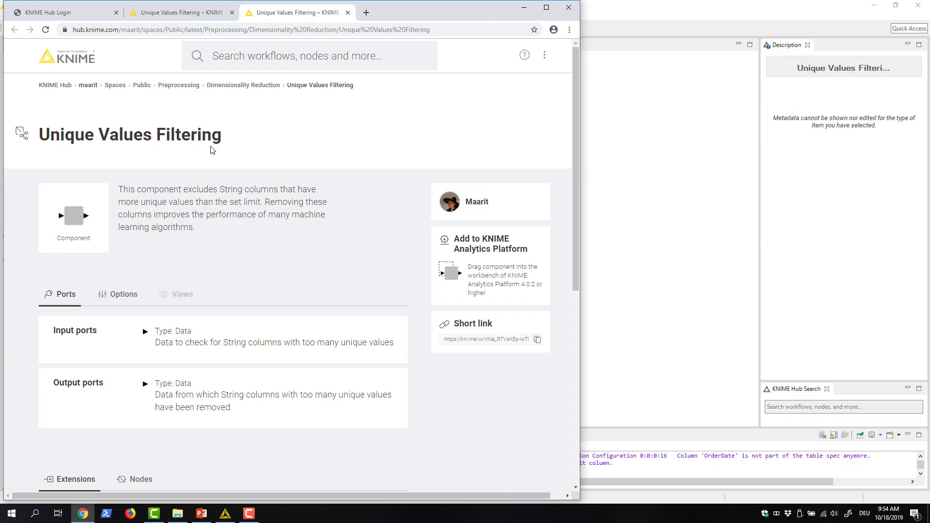
- Drag Unique Values Filtering from the Hub page's 'Add to KNIME Analytics Platform' box onto the canvas
{"action": "left_click_drag", "start_coordinate": [447, 272], "coordinate": [629, 275]}
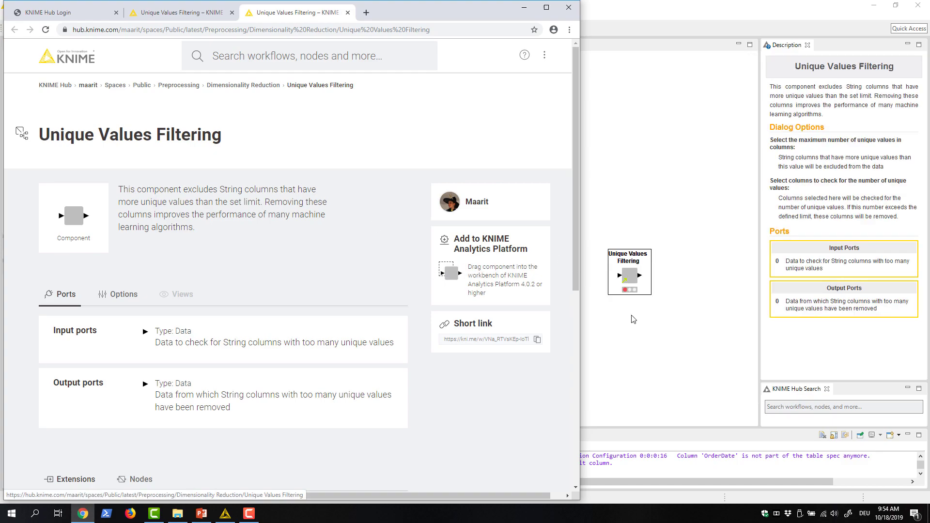